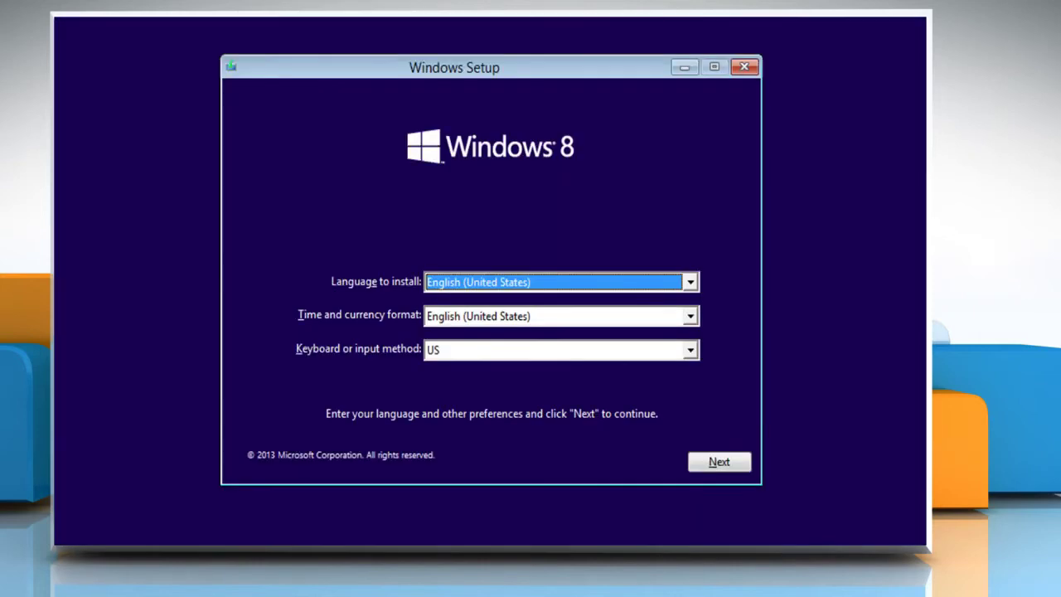
Step: Keep English (United States) for the install language and time format, with the US keyboard
click(690, 282)
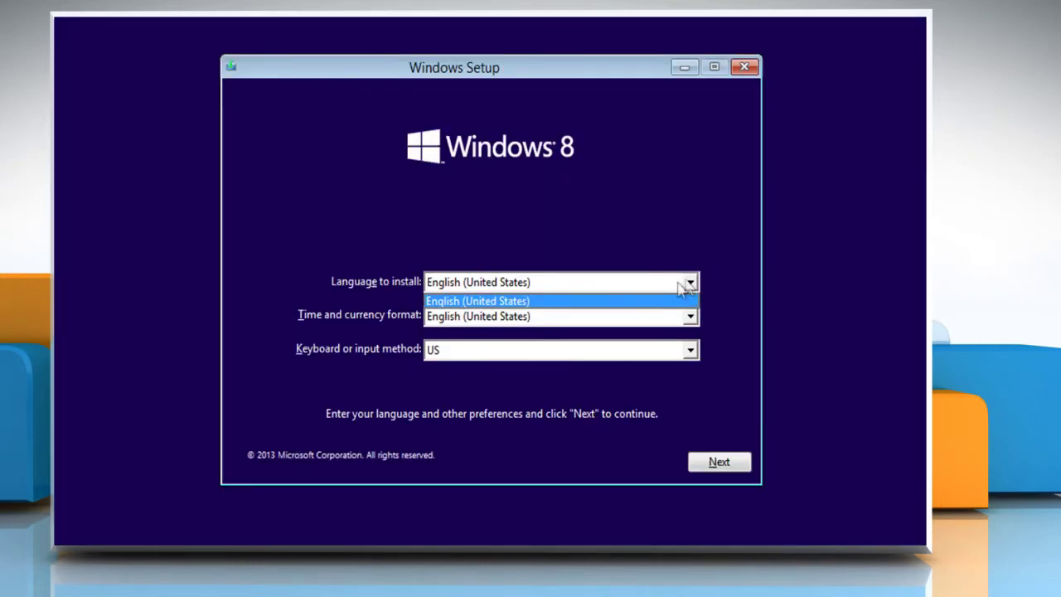
click(585, 303)
click(639, 318)
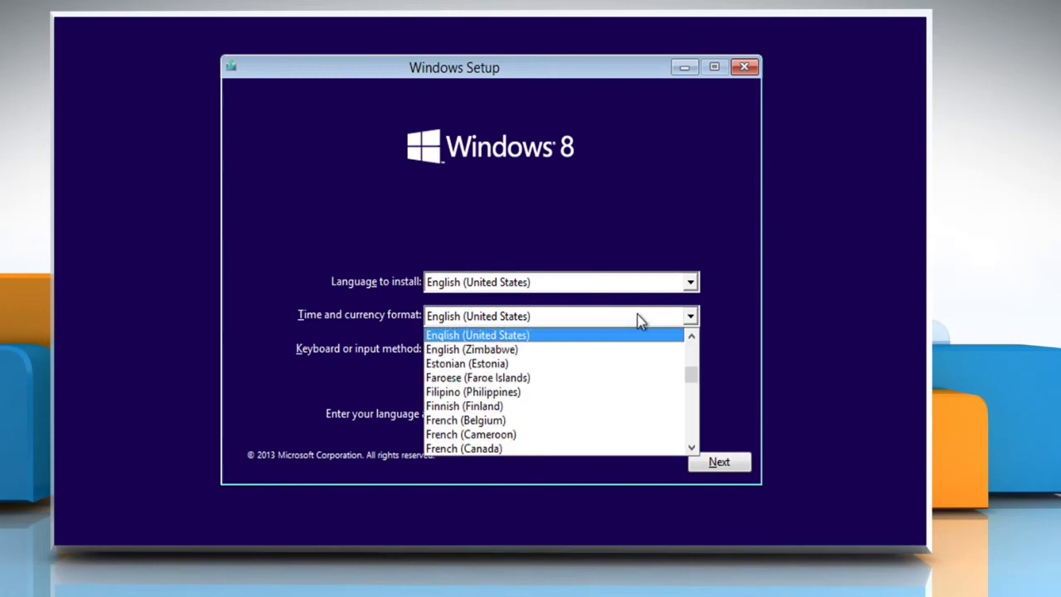
click(526, 338)
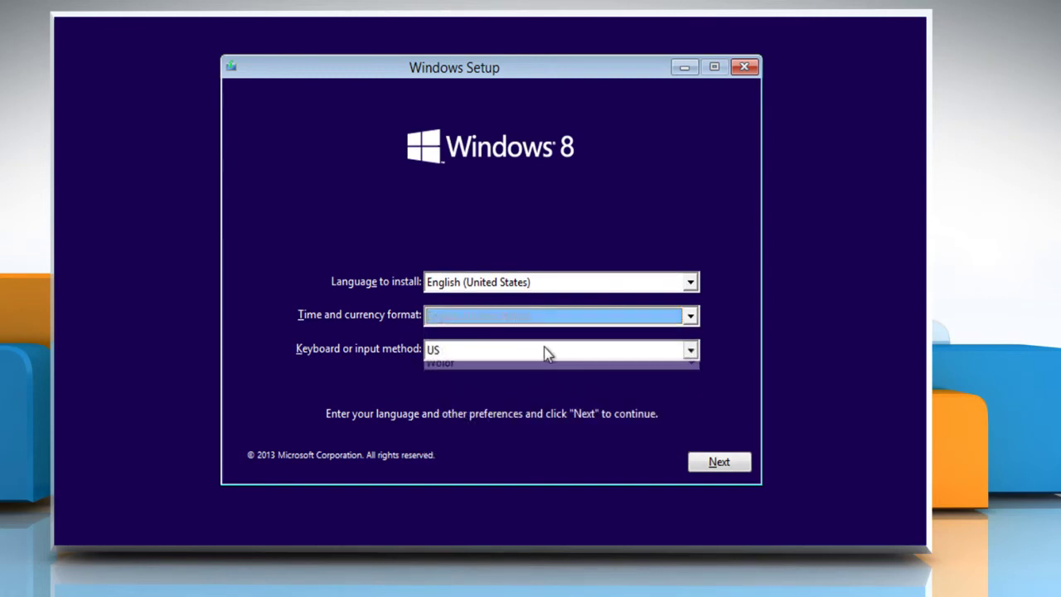
click(502, 373)
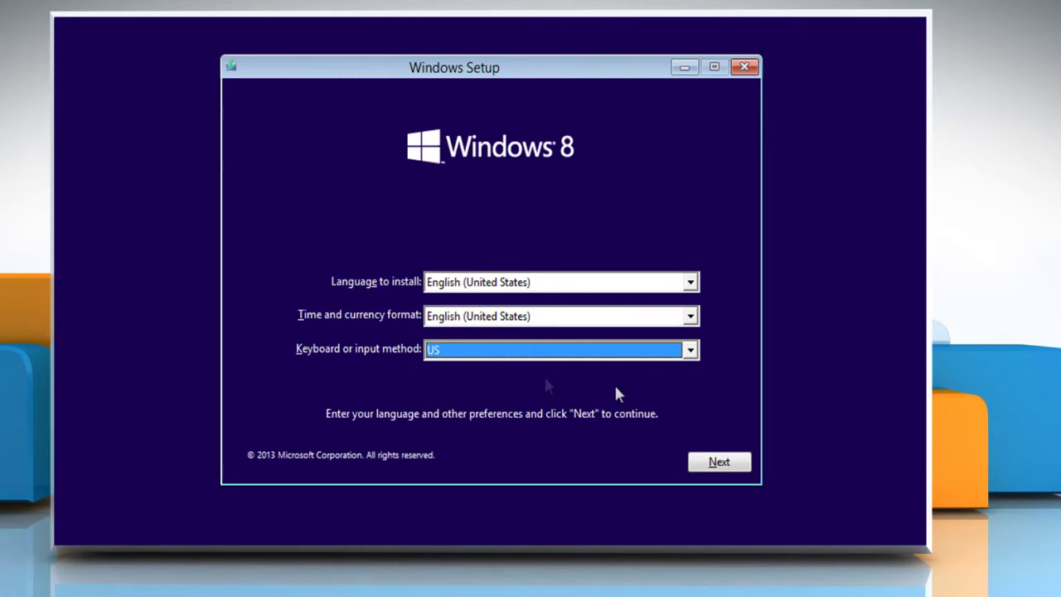
Step: Start the Windows 8.1 installation, enter the product key and accept the license terms
click(720, 464)
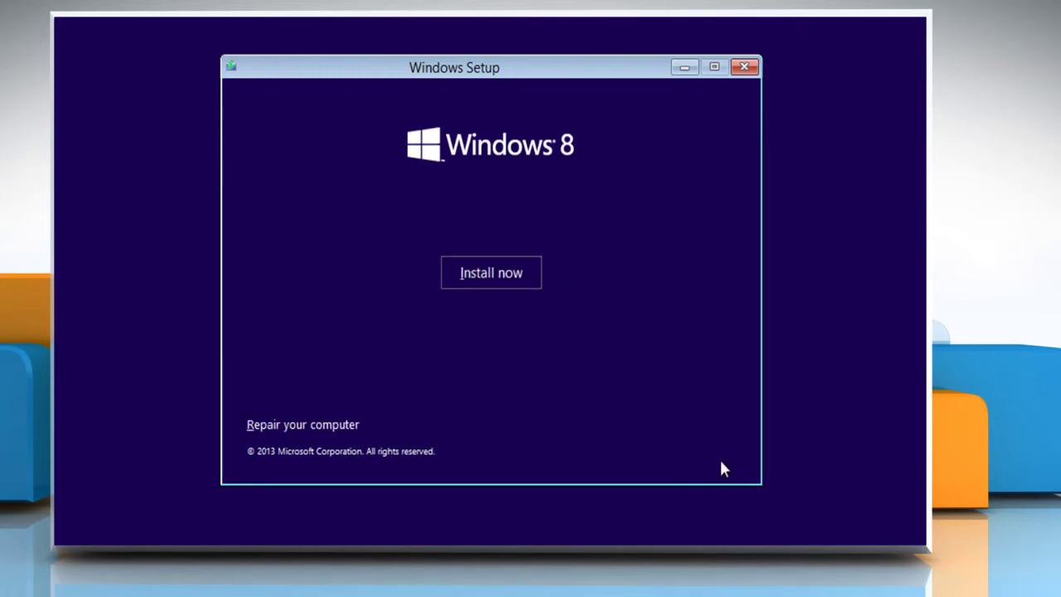
click(499, 283)
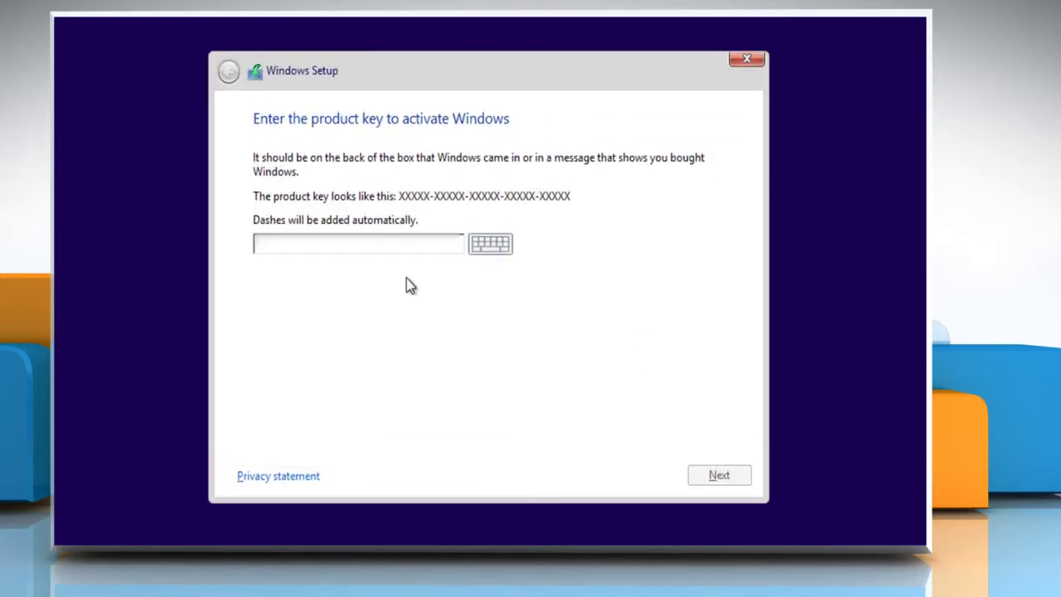
text(XXXXXXXXXX)
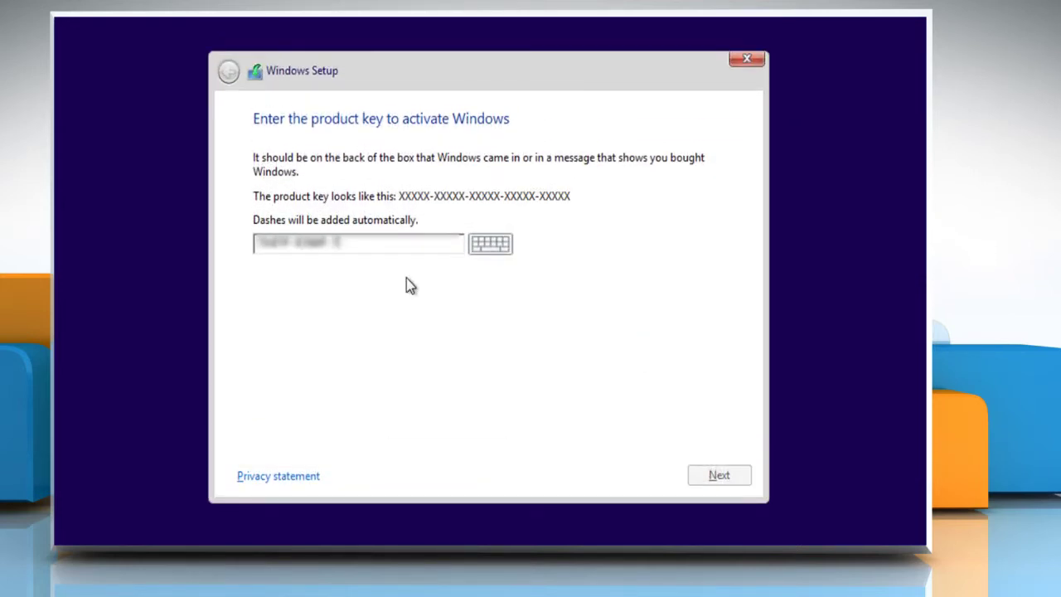
text(XXXXXXXXXXXXXX)
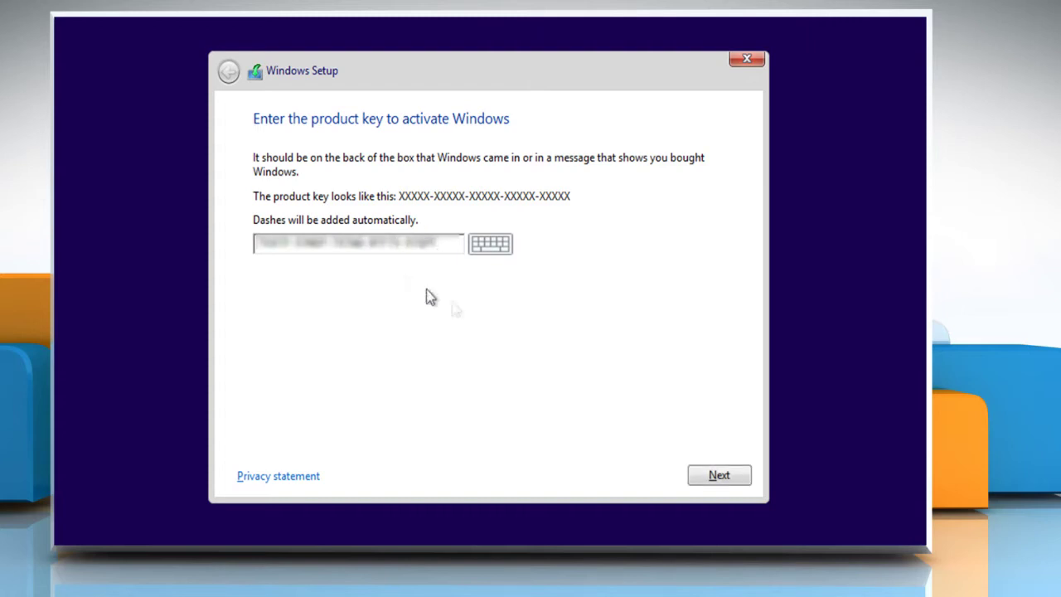
click(719, 477)
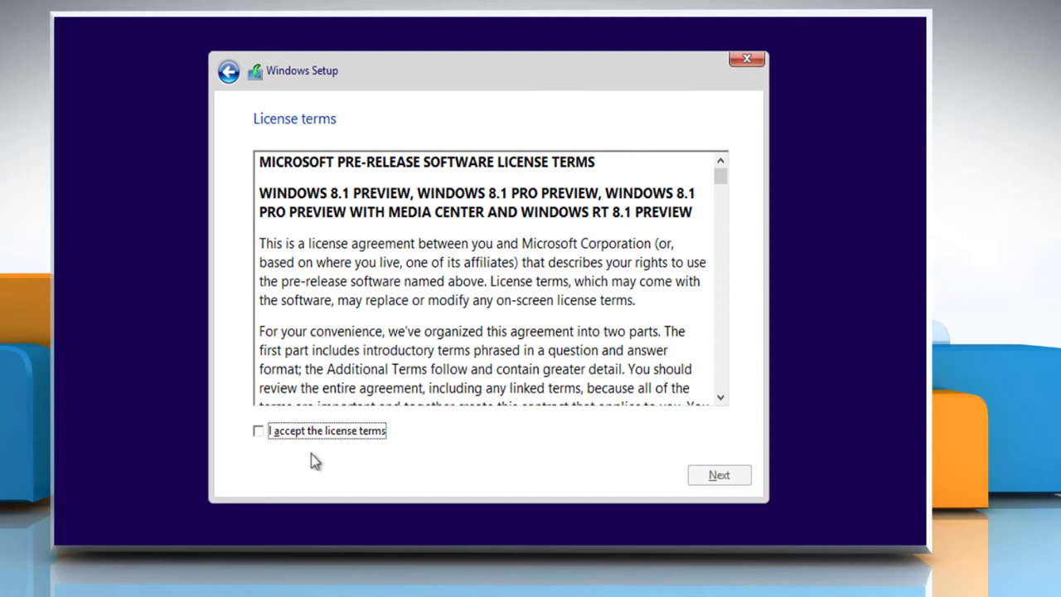
click(259, 432)
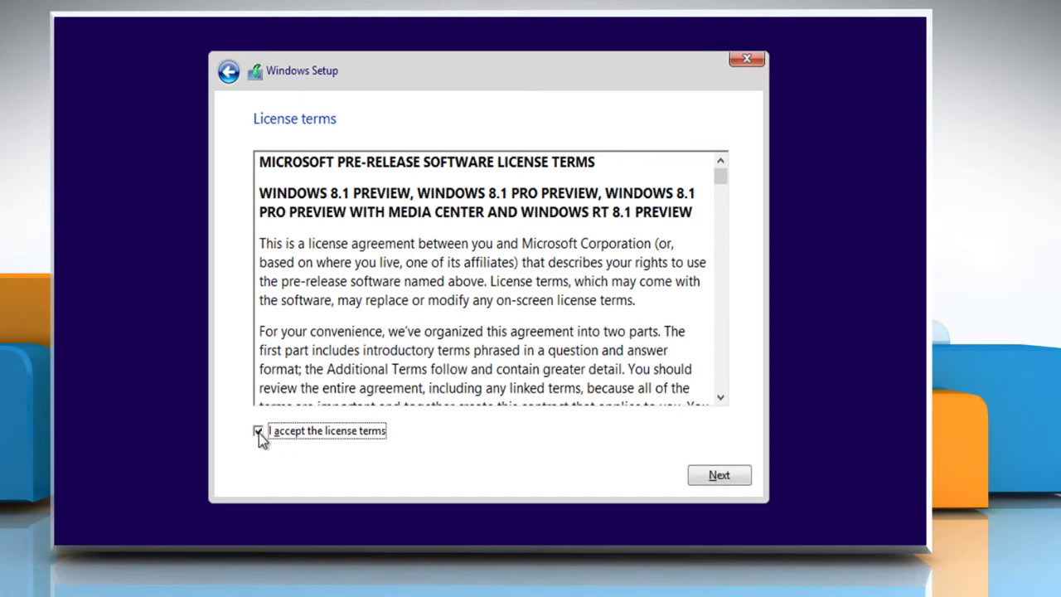
click(711, 477)
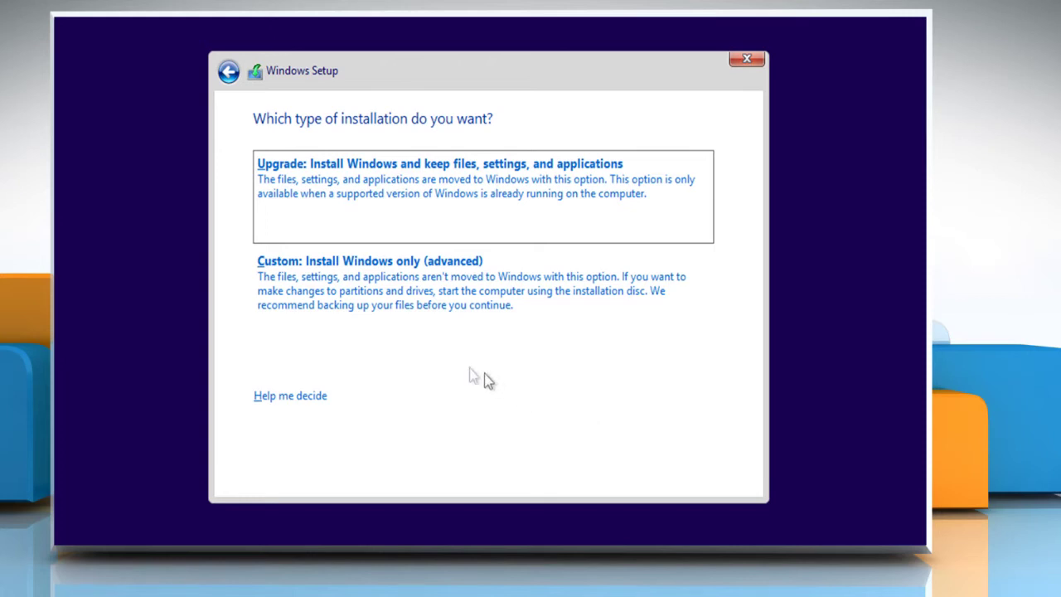
Step: Choose Custom install and split Drive 0's 25 GB into System Reserved and Partition 2, then install on Partition 2
click(357, 288)
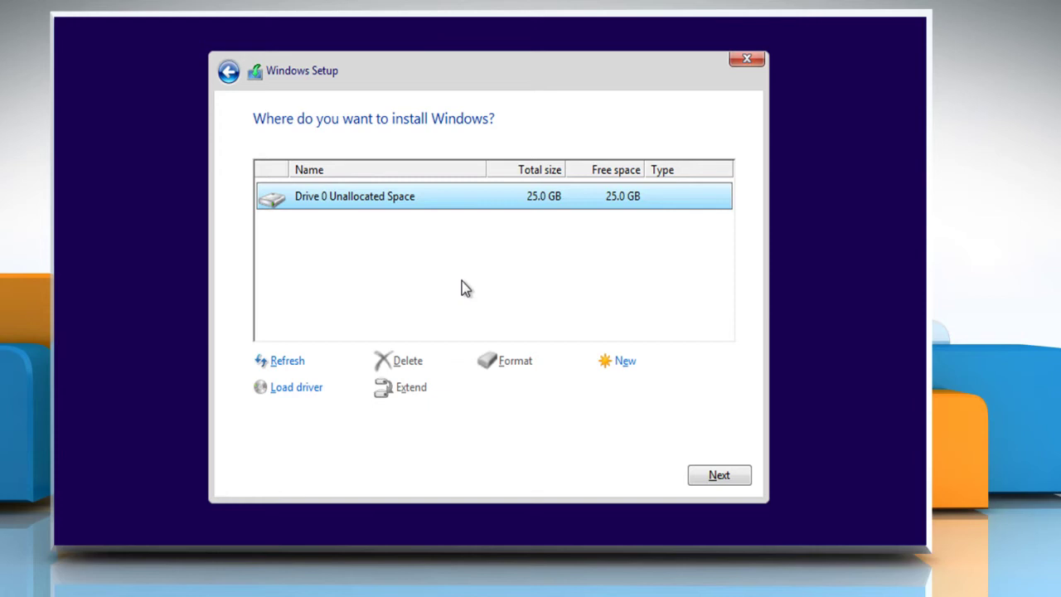
click(626, 369)
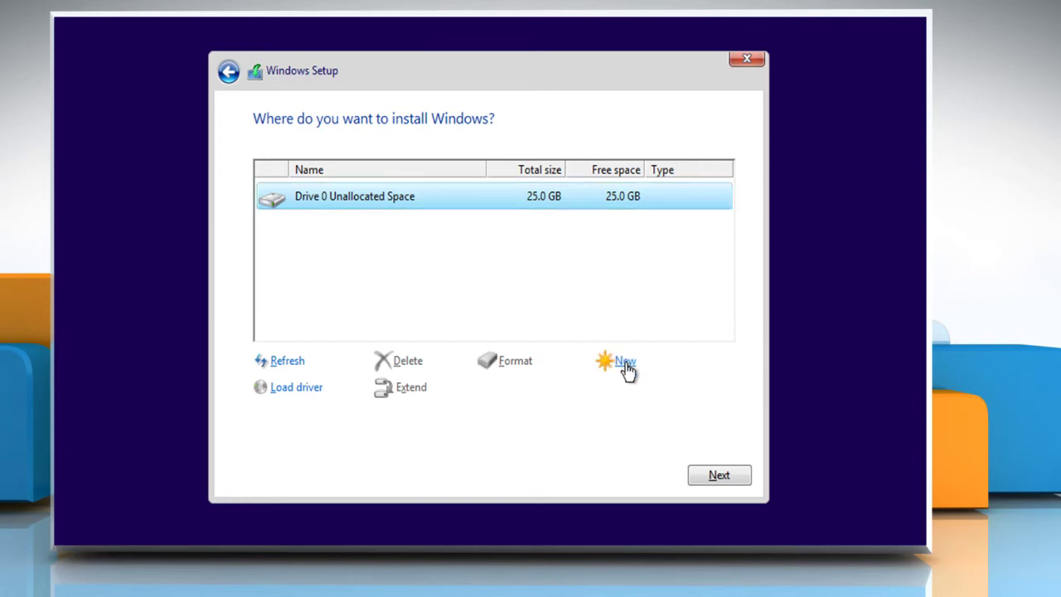
click(656, 391)
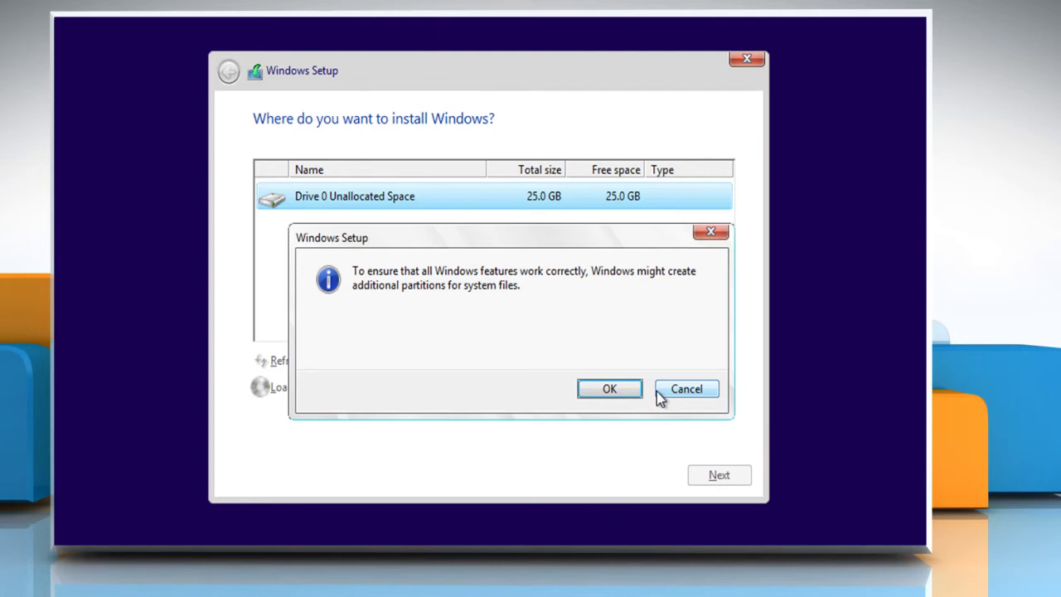
click(610, 391)
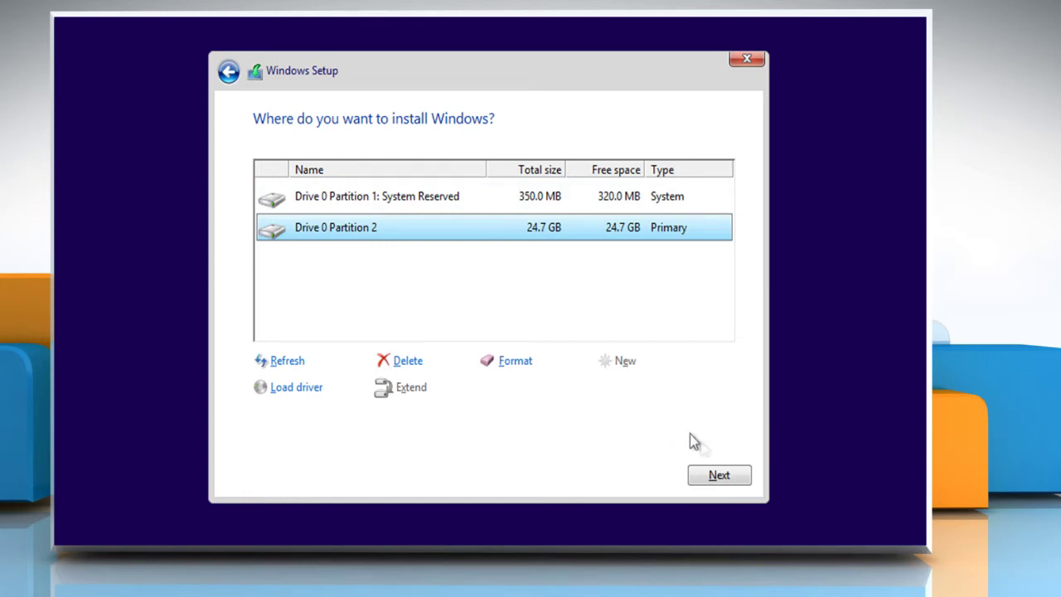
click(722, 474)
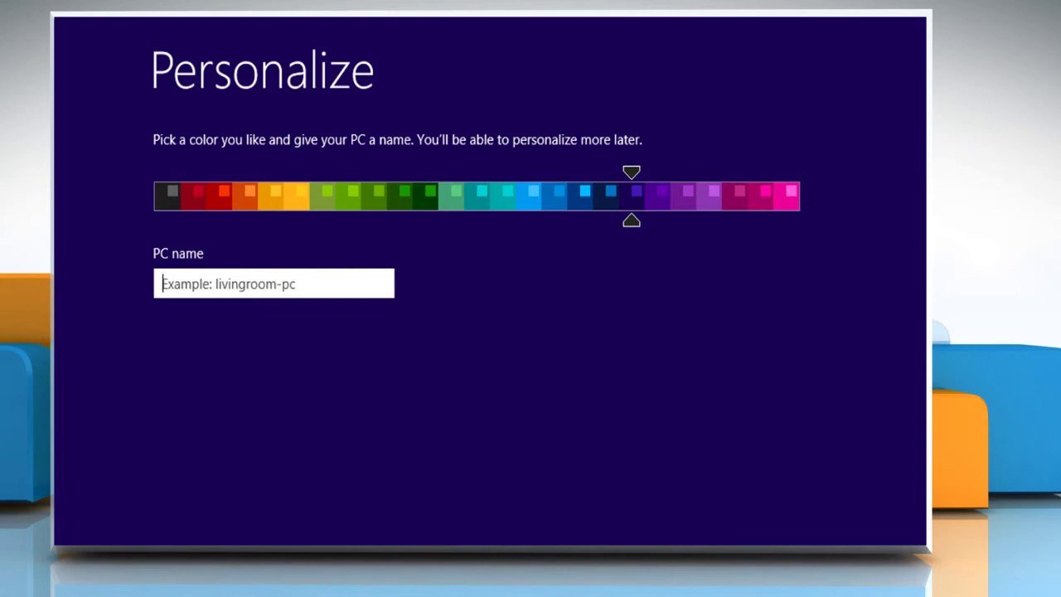
Step: Switch the colour scheme from purple to teal and enter a name for the PC
drag(634, 218, 475, 214)
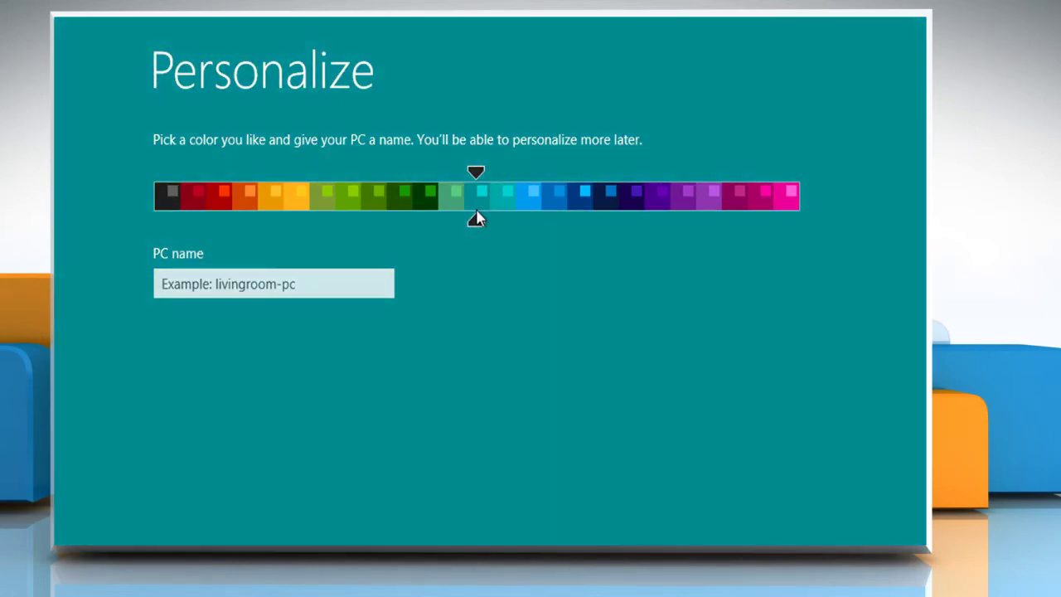
key(Tab)
text(P)
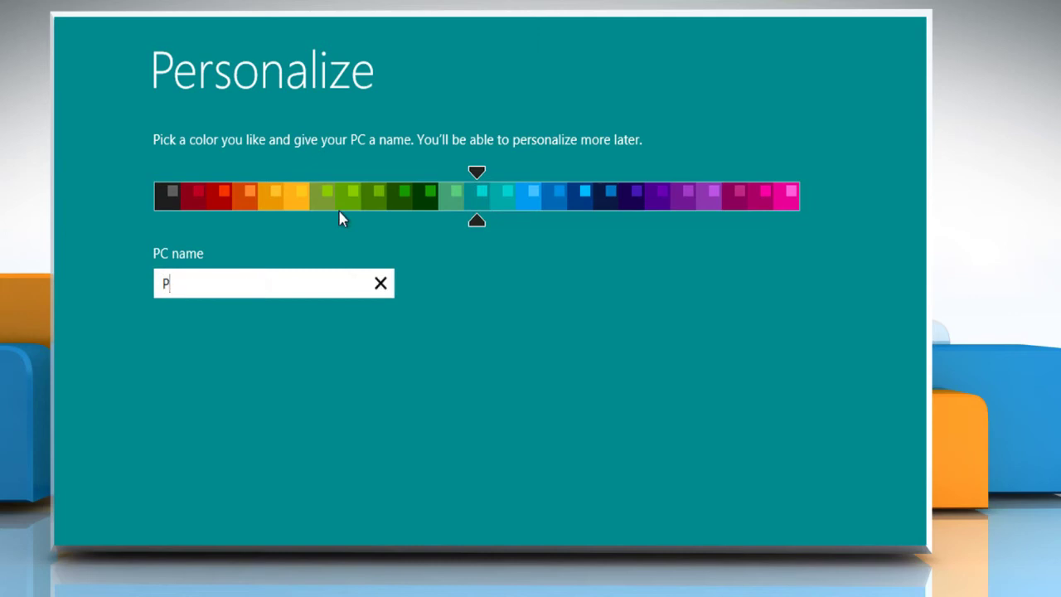
text(hilip)
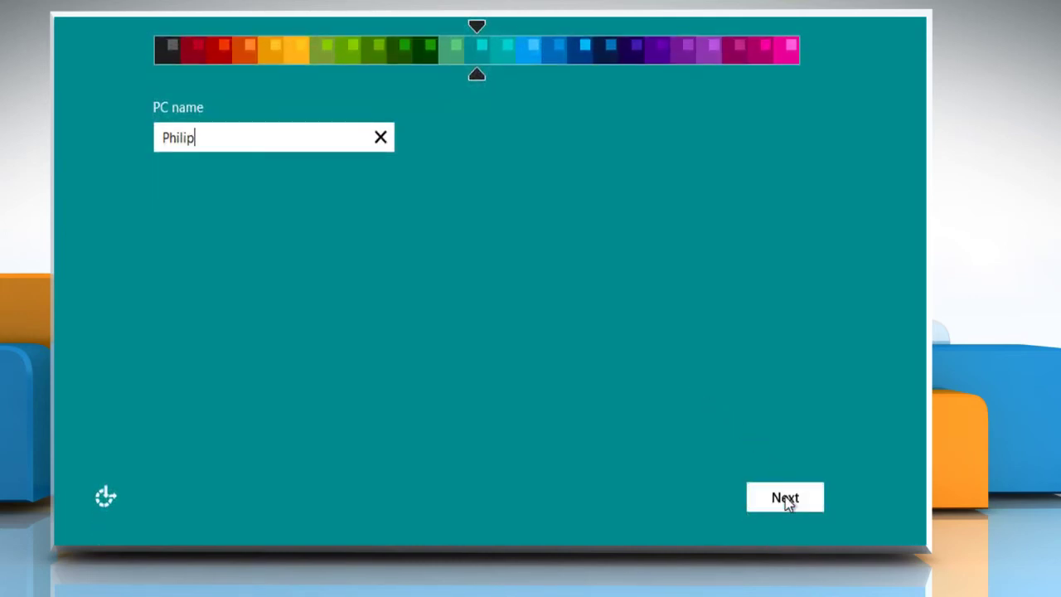
click(786, 500)
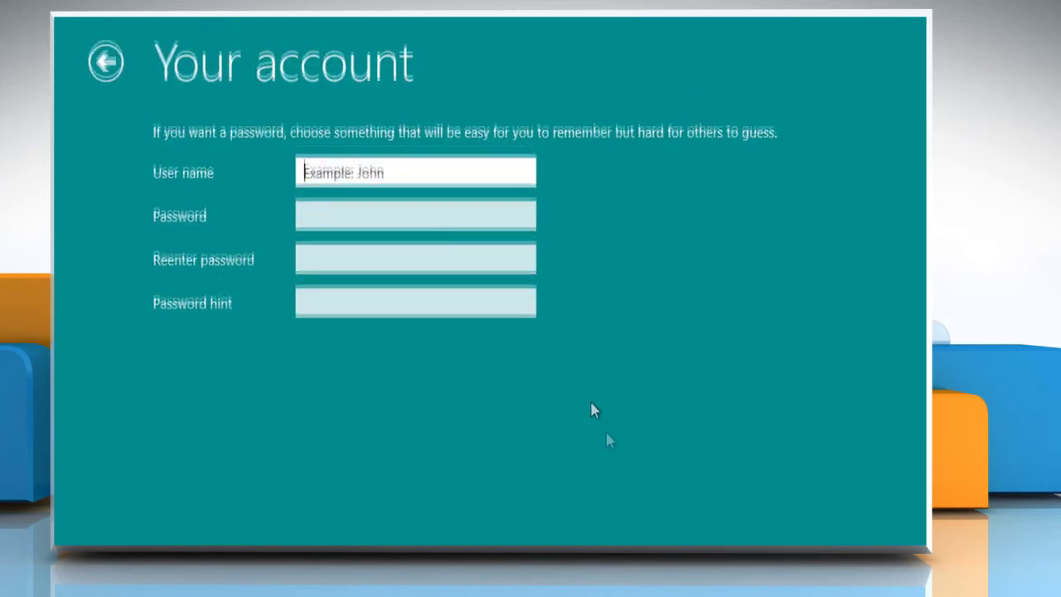
Step: Enter the local account's user name, the password twice, and a password hint
text(Adam)
click(428, 218)
text(pass)
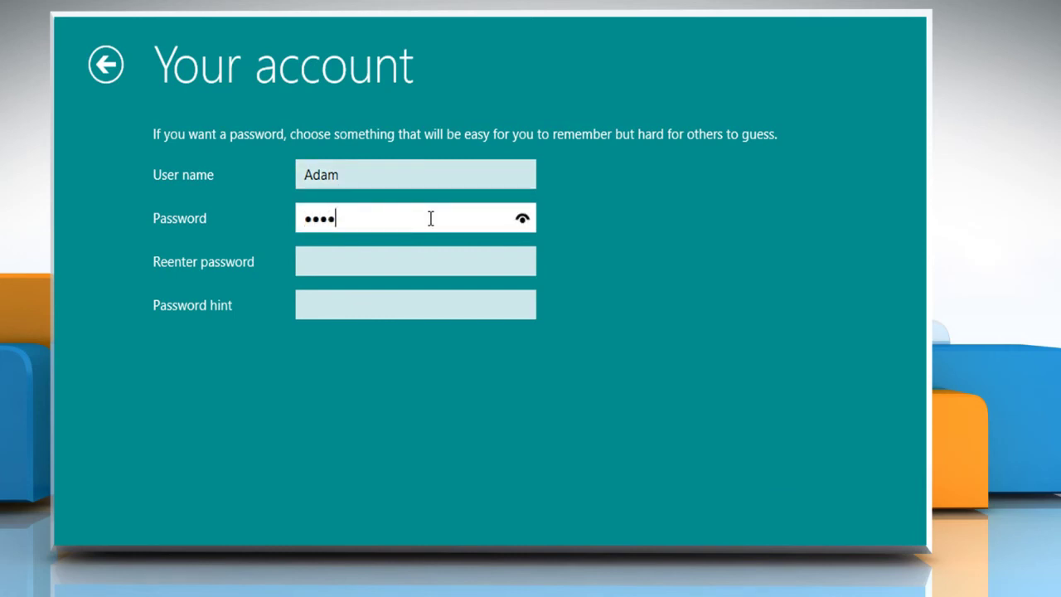
text(word)
click(425, 262)
text(passw)
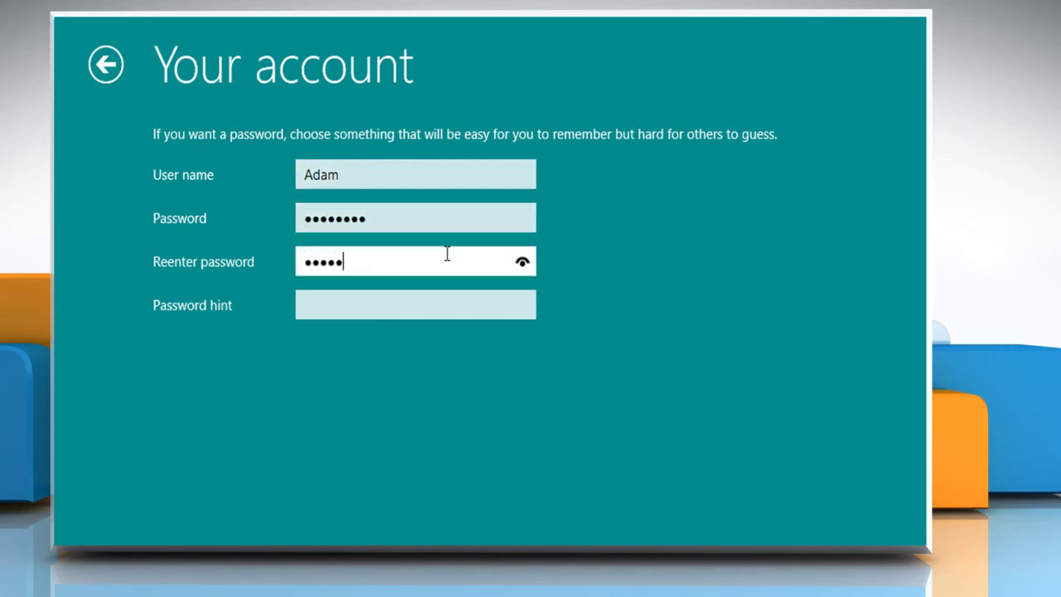
text(ord)
click(397, 308)
text(Sm)
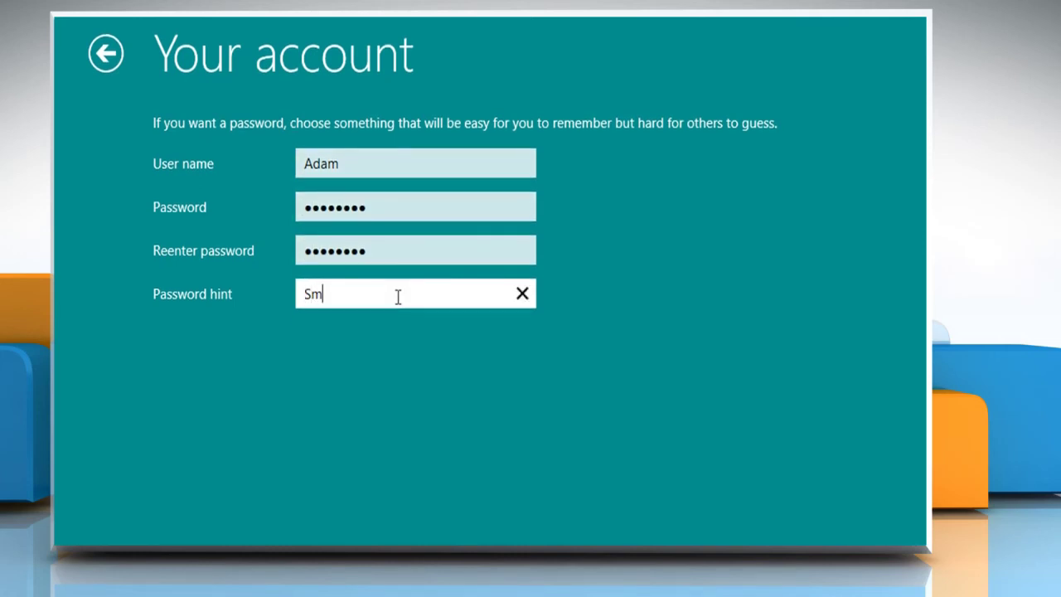
text(ith)
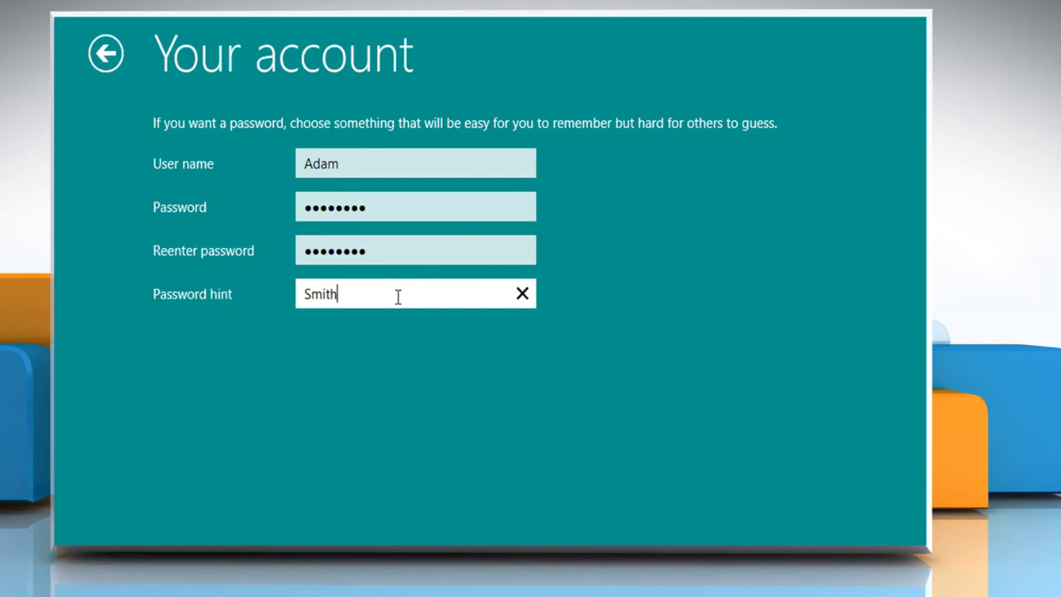